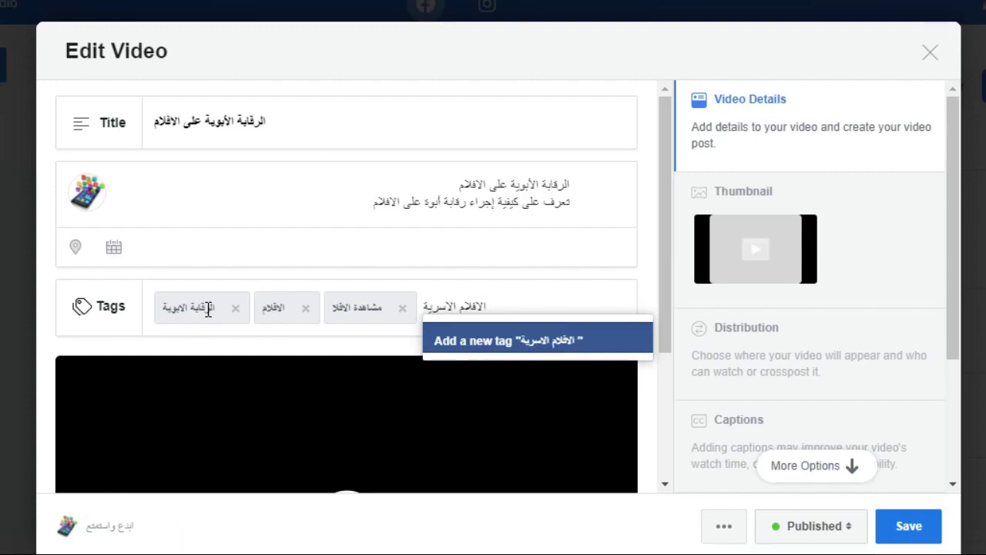
Step: Add the tag "الافلام الاسرية" to the video being edited
key(Return)
scroll(478, 282, down, 2)
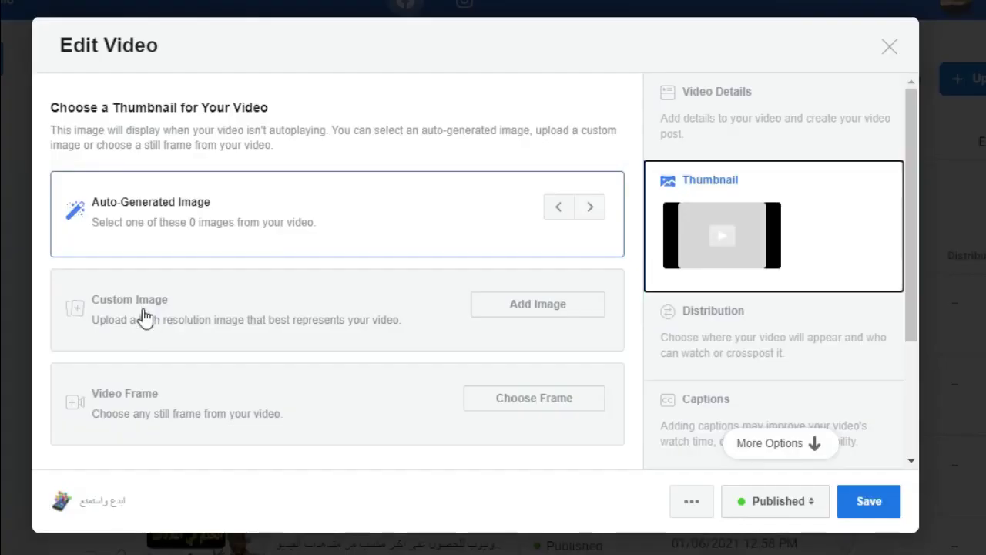
Step: Upload the maxresdefault image as the video's custom thumbnail and save the video changes
click(561, 309)
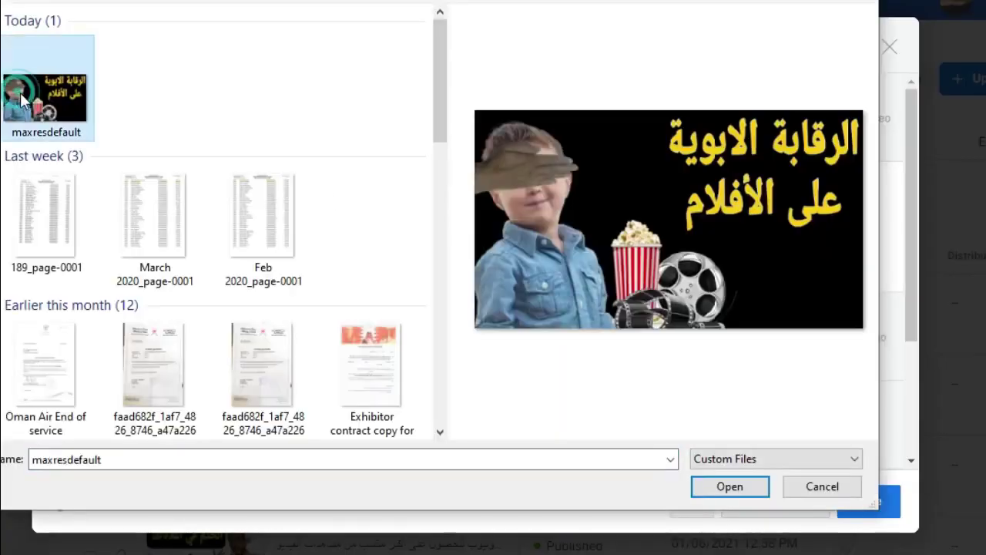
click(730, 486)
click(868, 501)
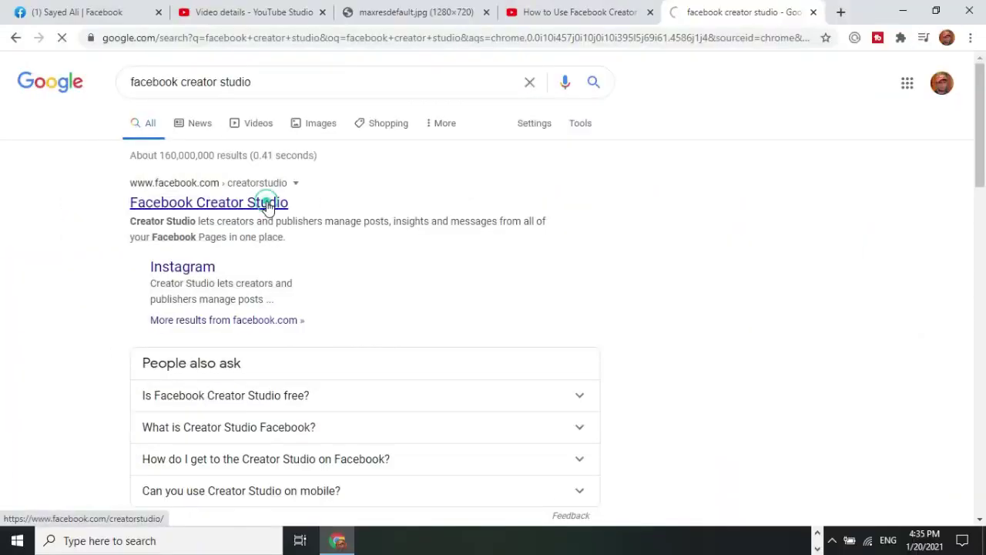
Step: Open Facebook Creator Studio from the search results and exclude My Lovely Cats from the viewed pages
click(267, 201)
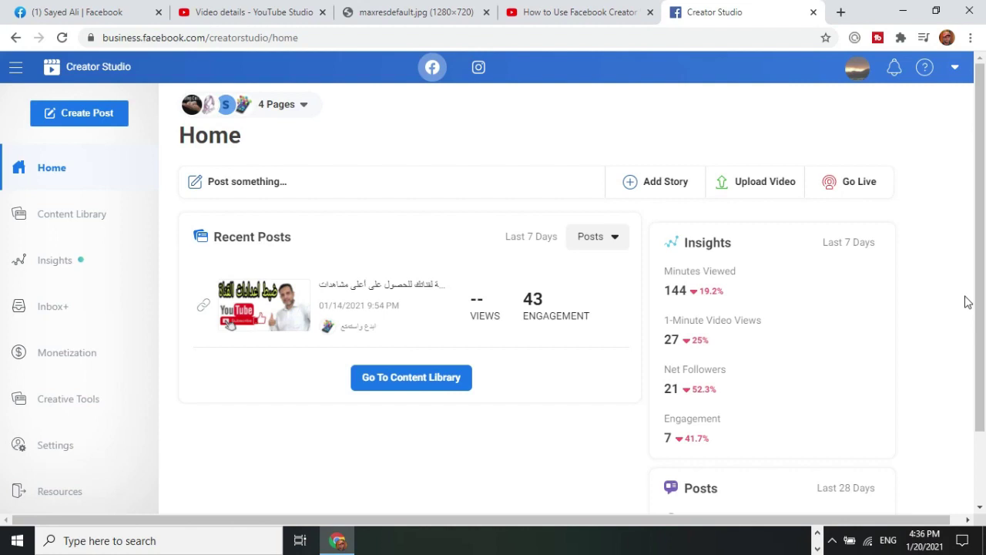
click(298, 105)
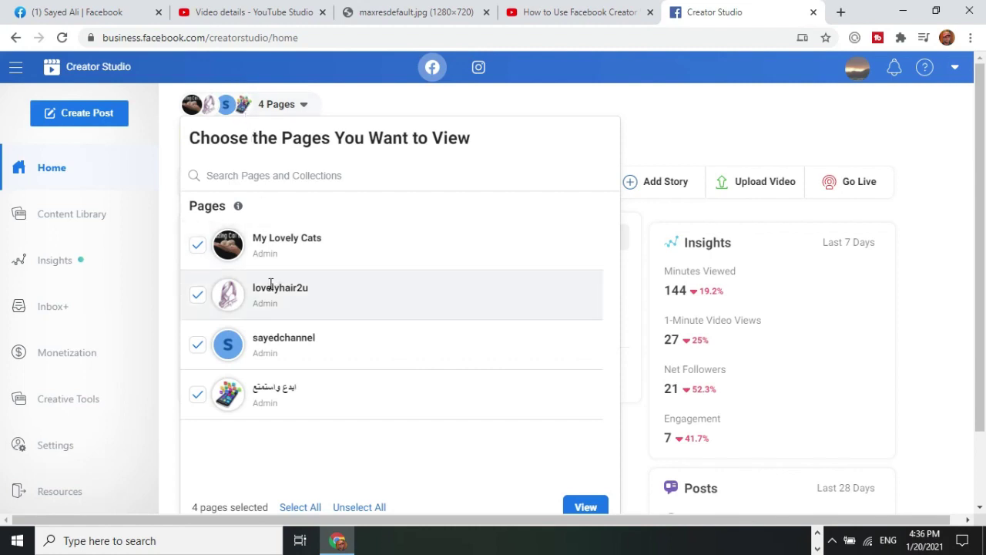
click(280, 240)
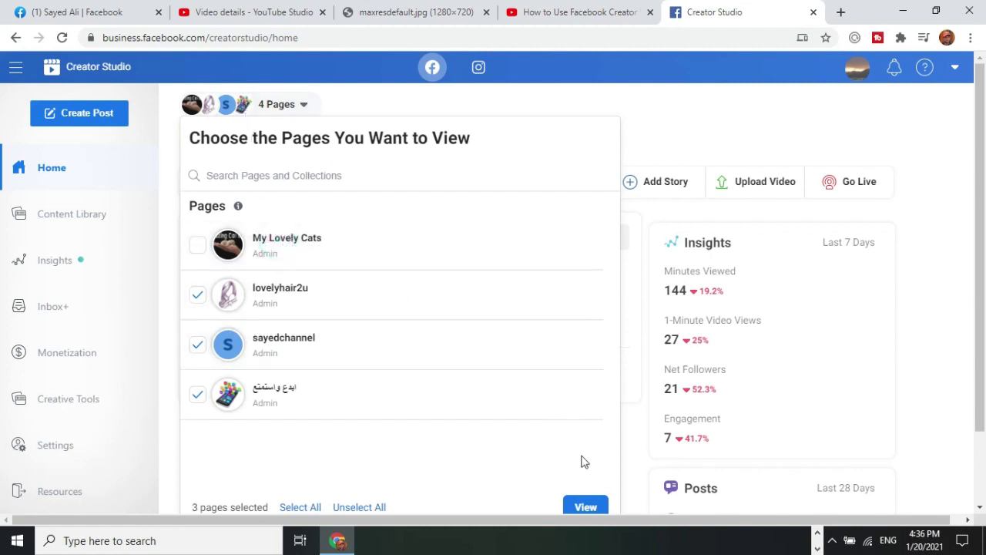
click(586, 506)
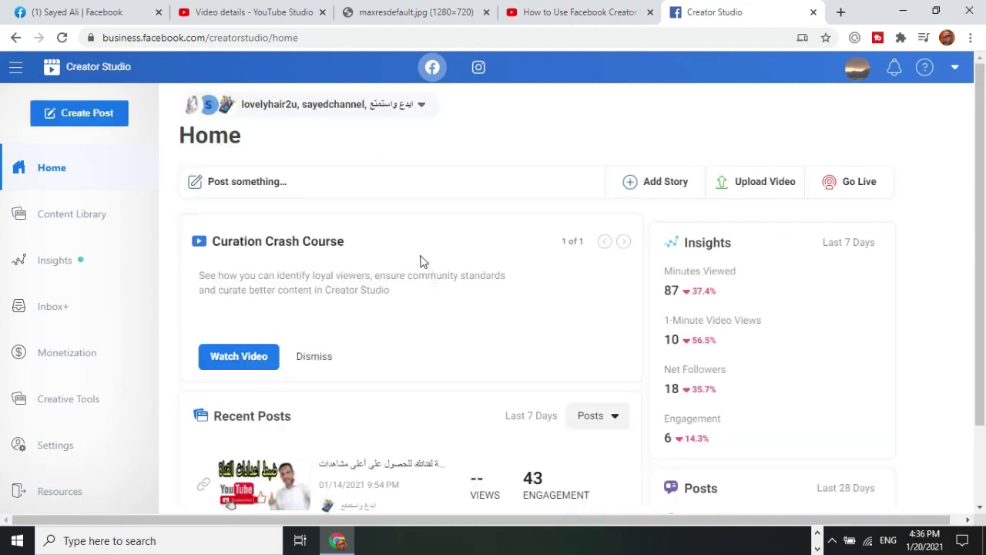
Step: Open the Content Library and look through the list of all posts
scroll(339, 170, down, 1)
scroll(359, 211, up, 1)
click(67, 222)
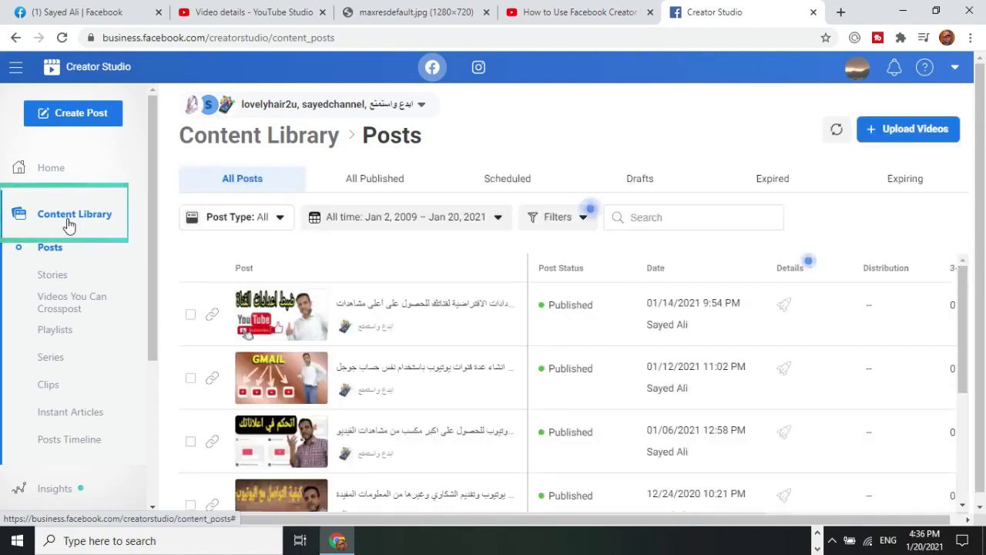
scroll(333, 310, down, 5)
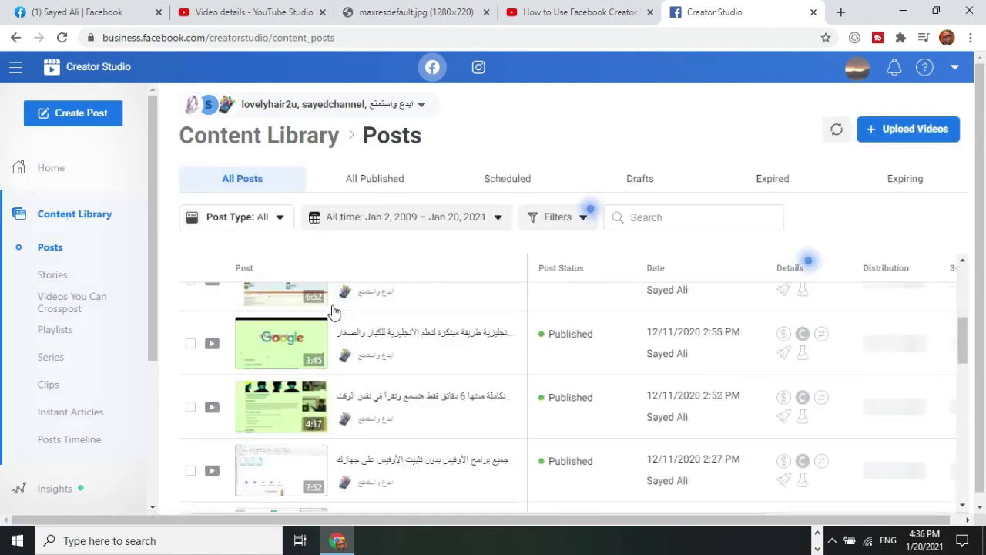
scroll(333, 311, up, 4)
scroll(333, 310, up, 1)
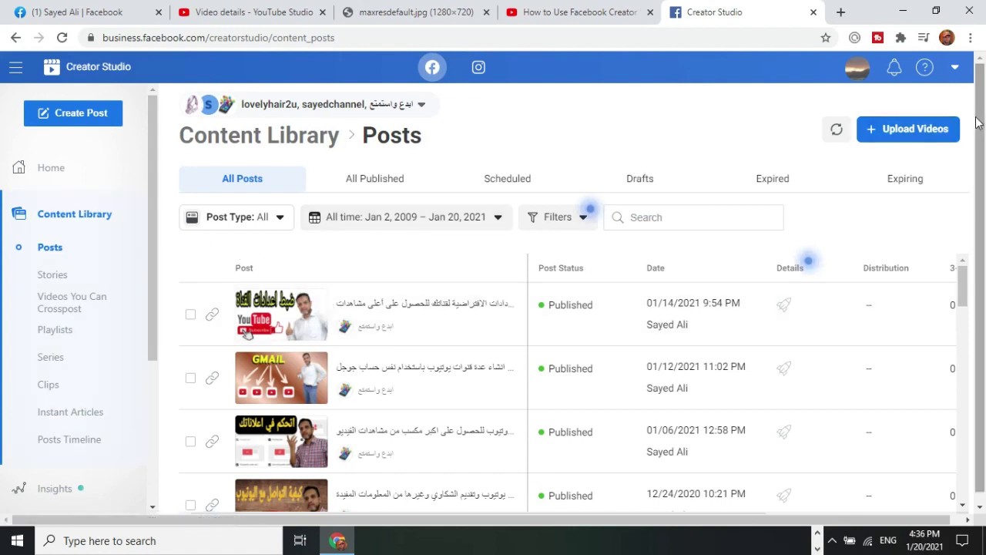
Step: Start a single video upload with a video file from the computer and choose the page "ابدع واستمتع" as its destination
click(928, 134)
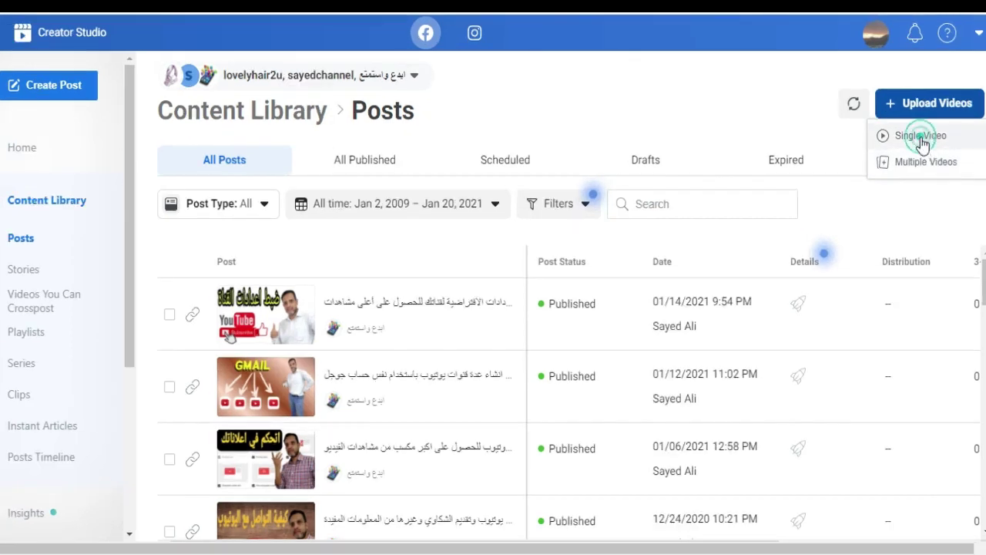
click(922, 145)
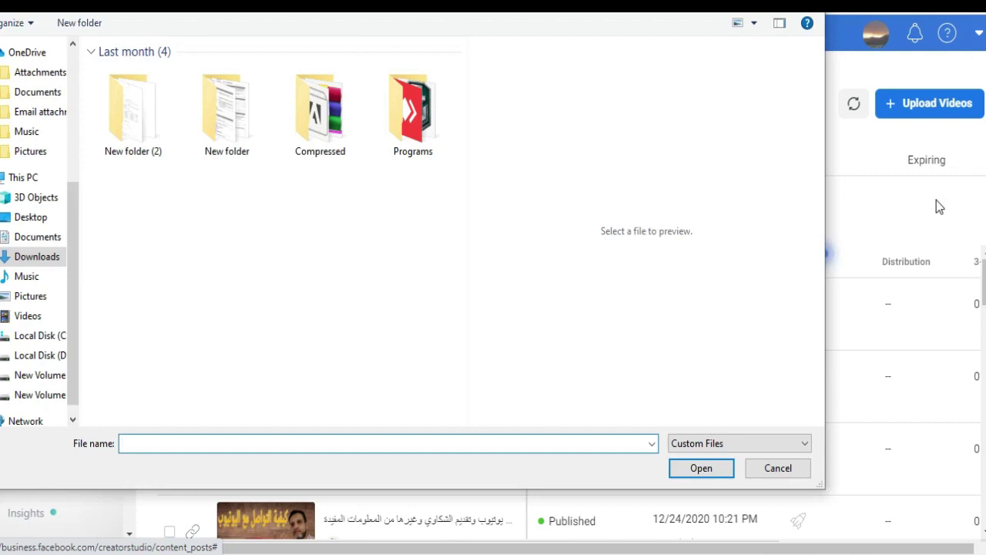
scroll(74, 80, up, 4)
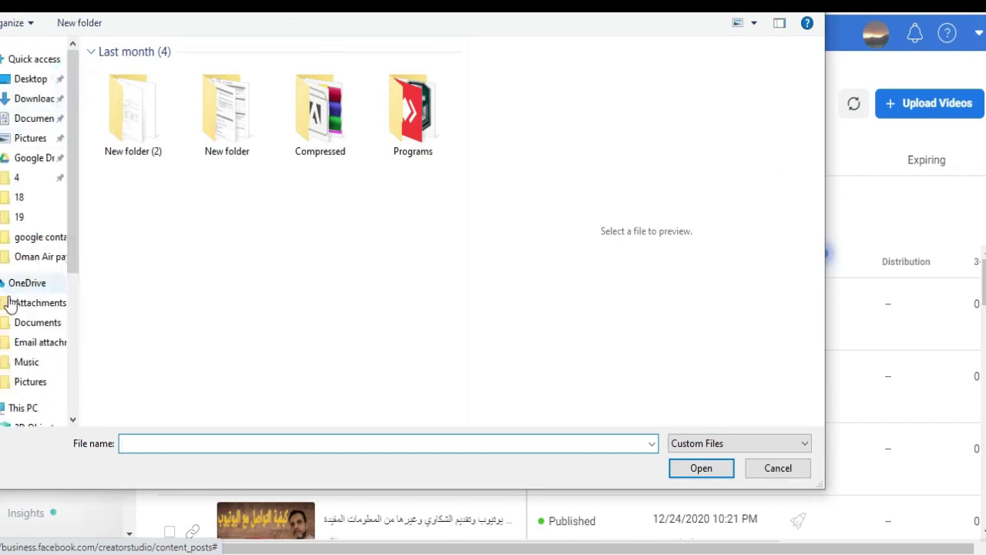
click(37, 255)
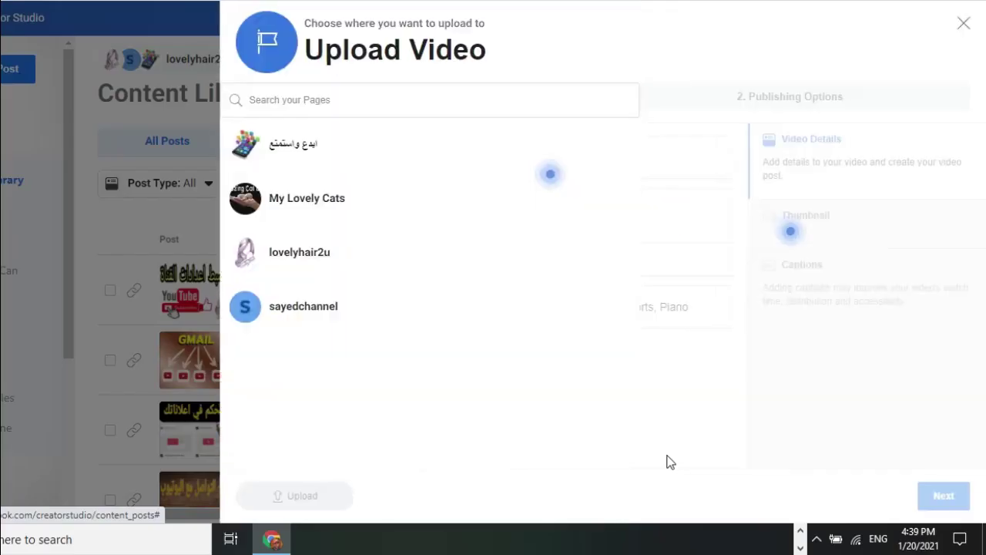
click(304, 147)
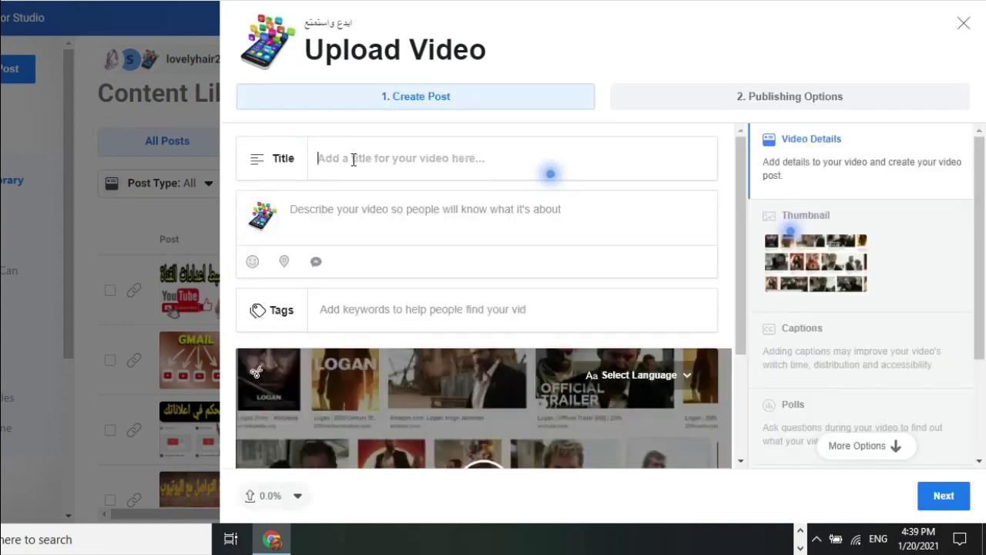
Step: Title the video "الرقابة الأبوية على الافلام" and describe it with the same text plus the line "تعرف على كيفية إجراء رقابة أبوة على الافلام"
click(354, 160)
text(الرقابة الأبوية على الافلام)
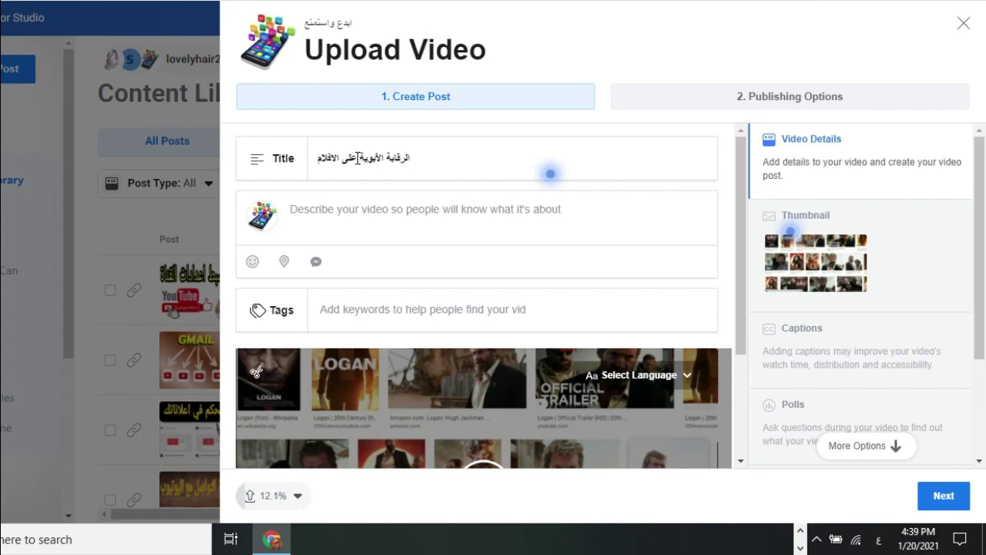
triple_click(437, 159)
key(ctrl+c)
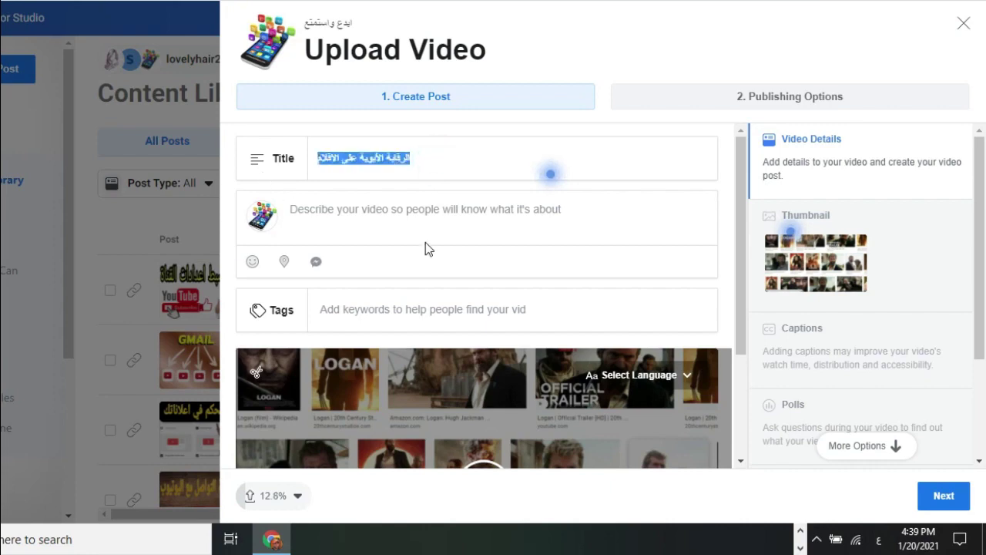
click(428, 226)
key(ctrl+v)
key(Return)
text(تعرف على كيفية)
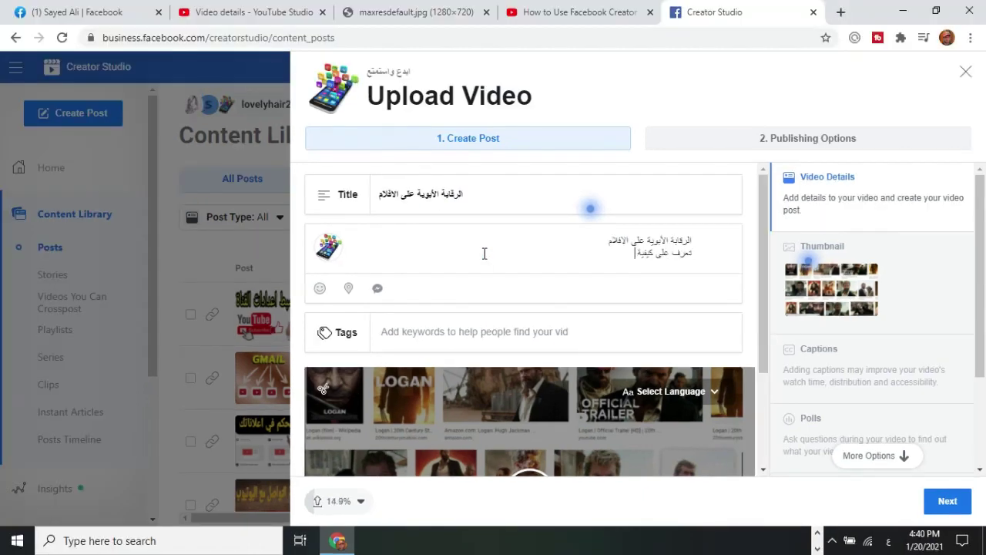
text( إجراء رقابة أبوة على الافلام)
Step: Examine the video details, captions, polls, tracking and 360 Director Tools options of the video post
scroll(521, 389, down, 2)
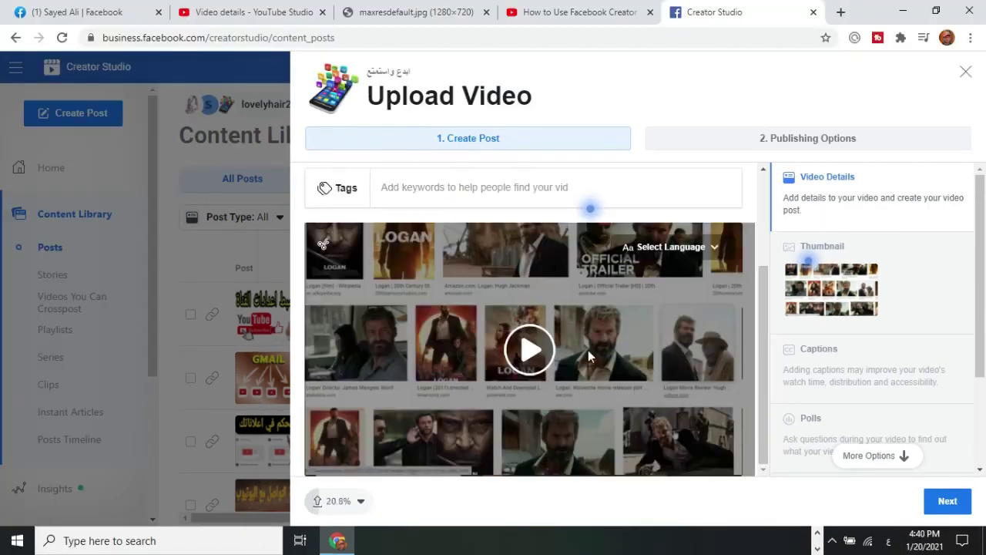
scroll(588, 350, up, 2)
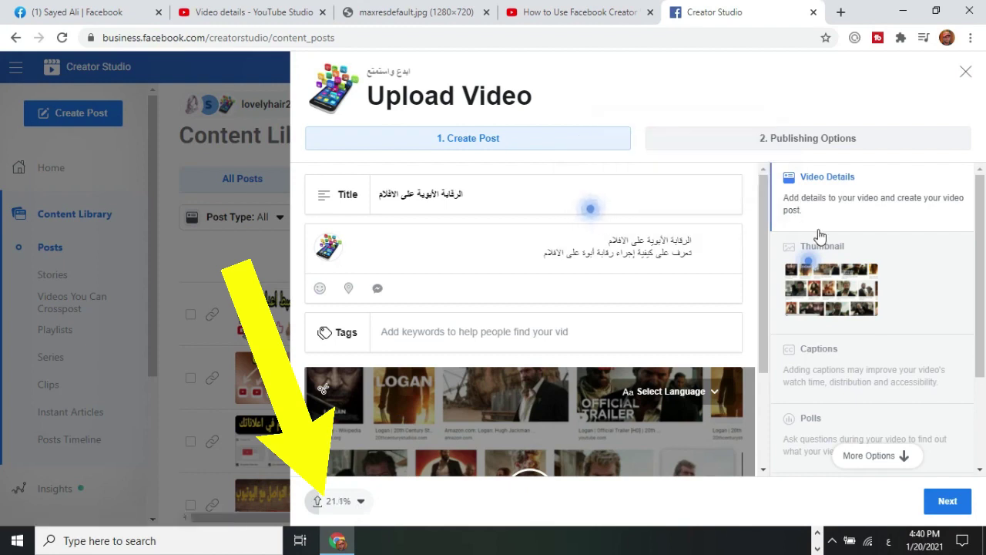
click(818, 182)
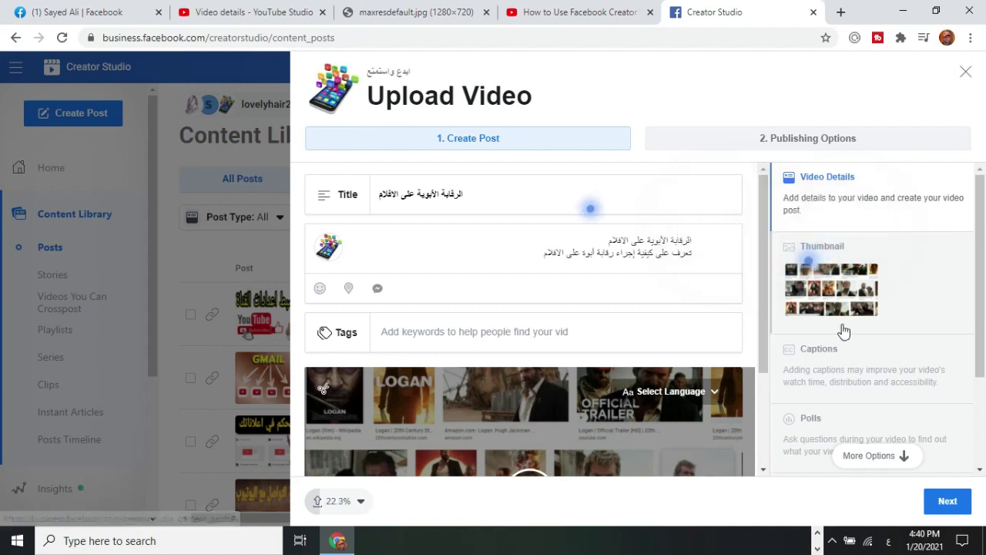
scroll(840, 328, down, 3)
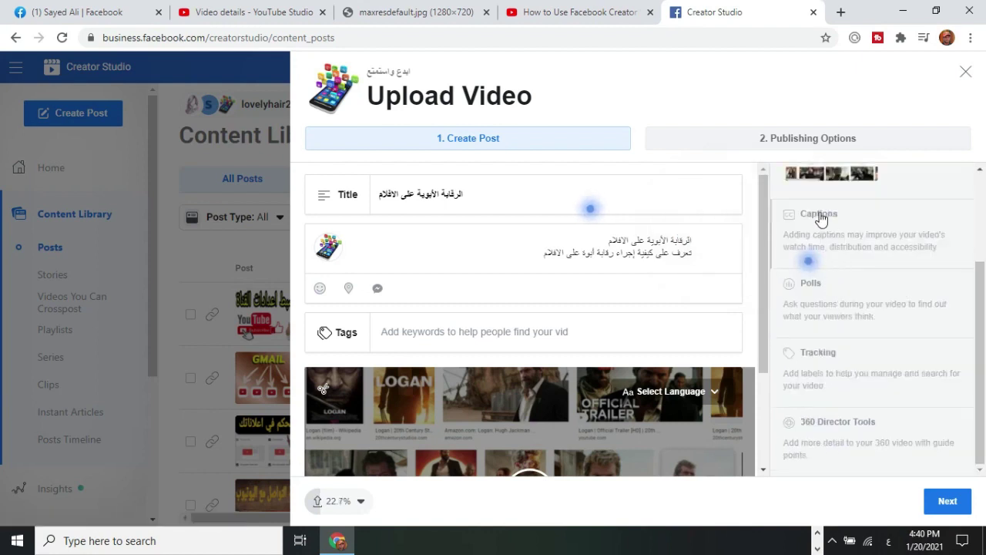
click(820, 216)
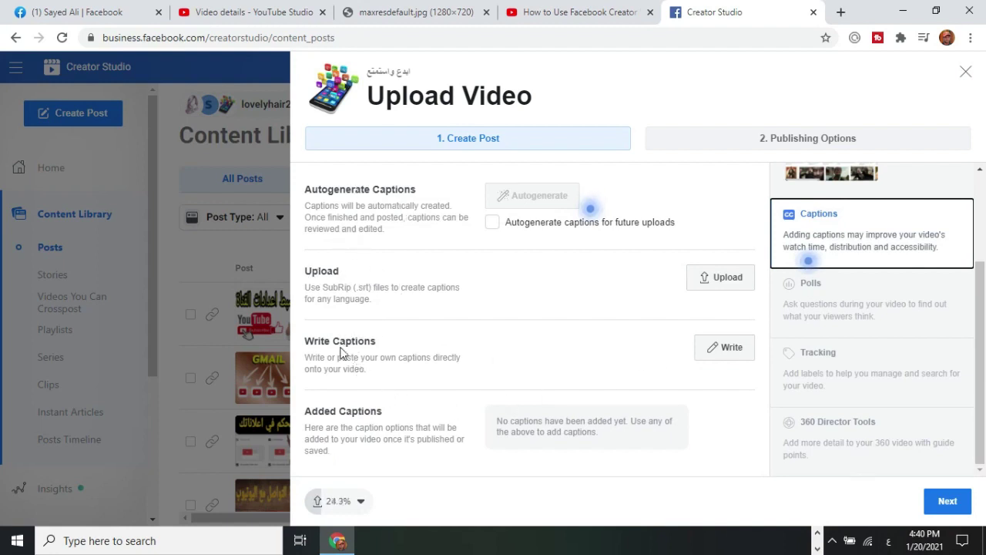
click(341, 352)
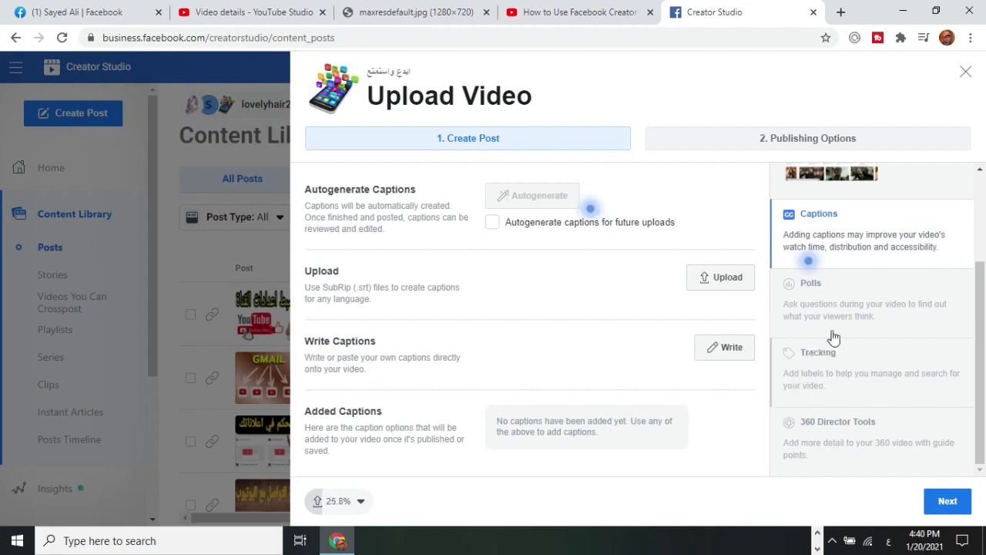
click(847, 308)
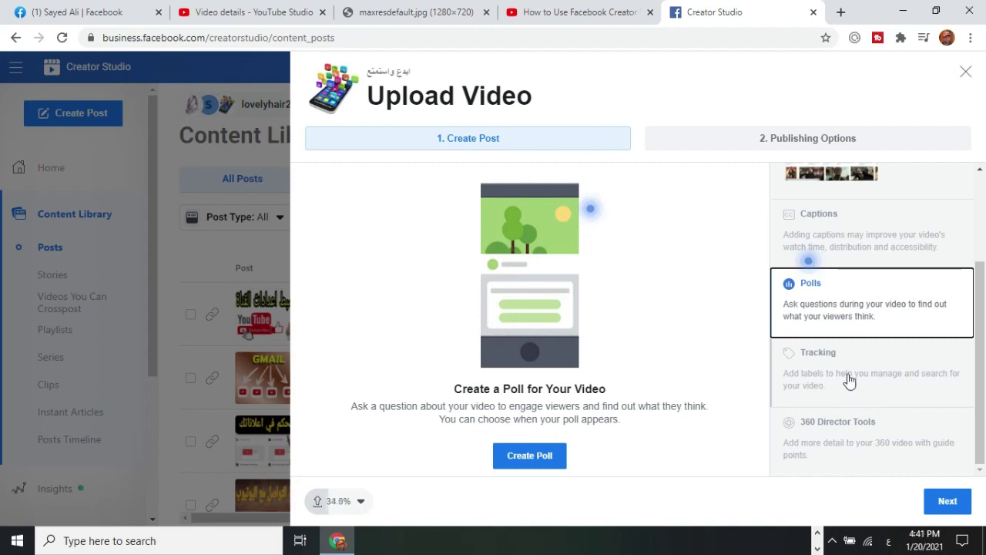
click(850, 385)
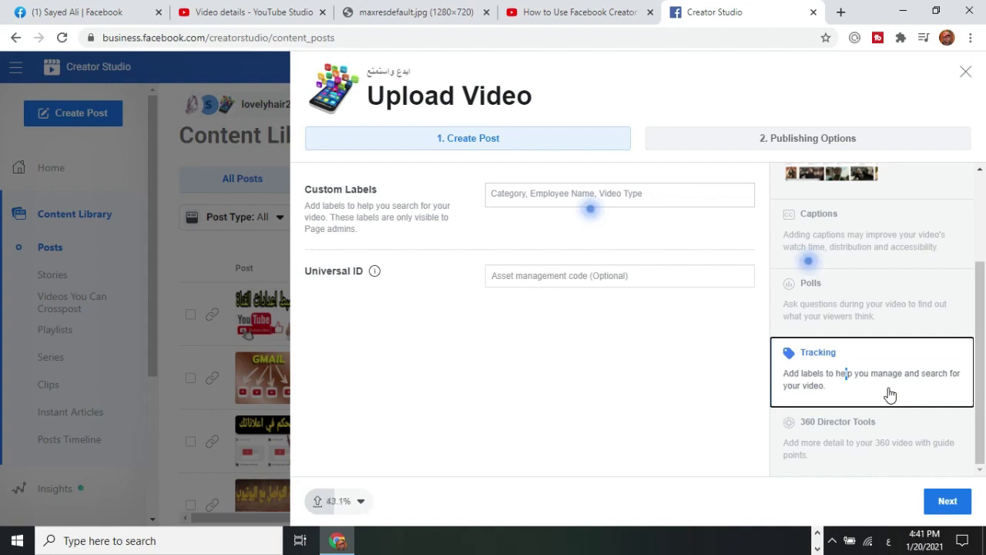
click(829, 431)
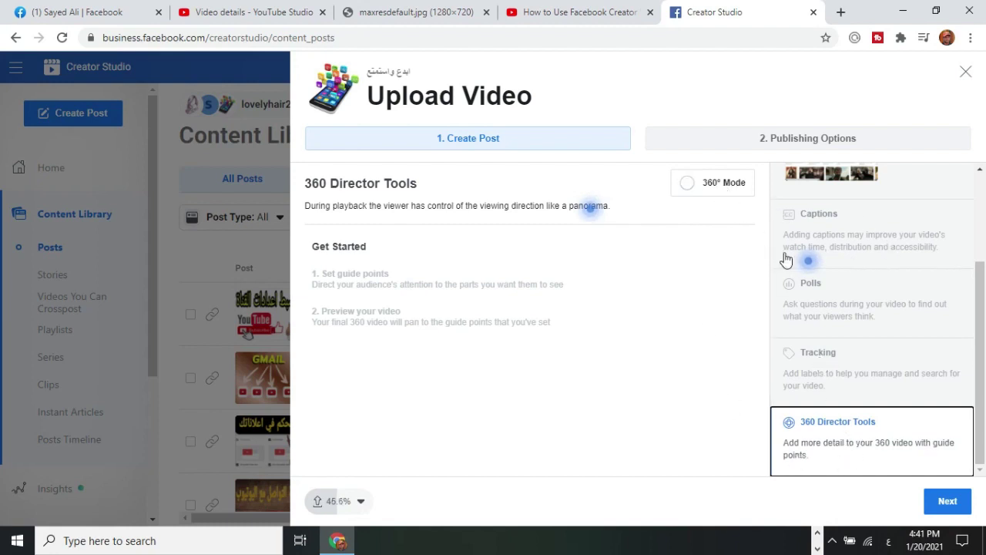
scroll(846, 369, up, 3)
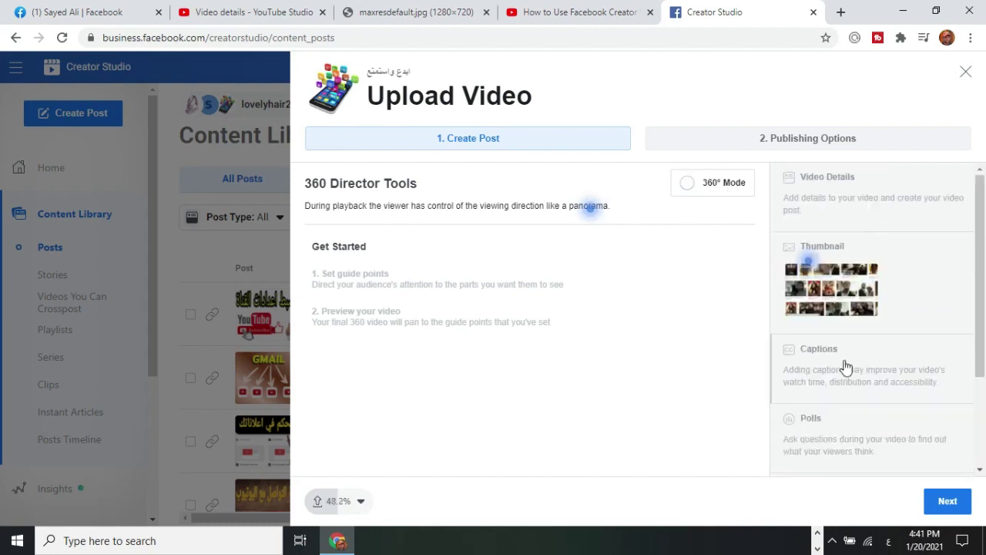
Step: Proceed to the publishing options and select Schedule as the publishing method
click(948, 502)
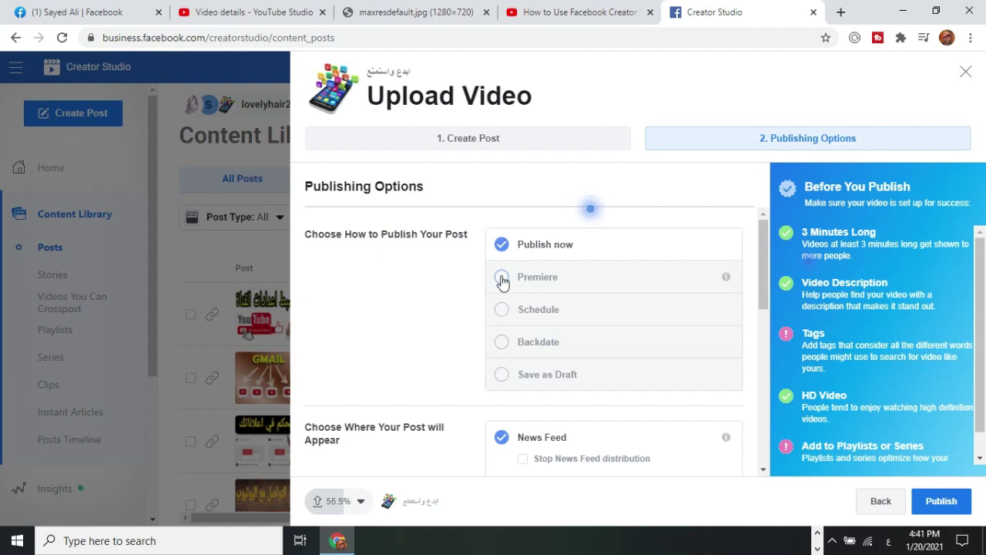
click(501, 312)
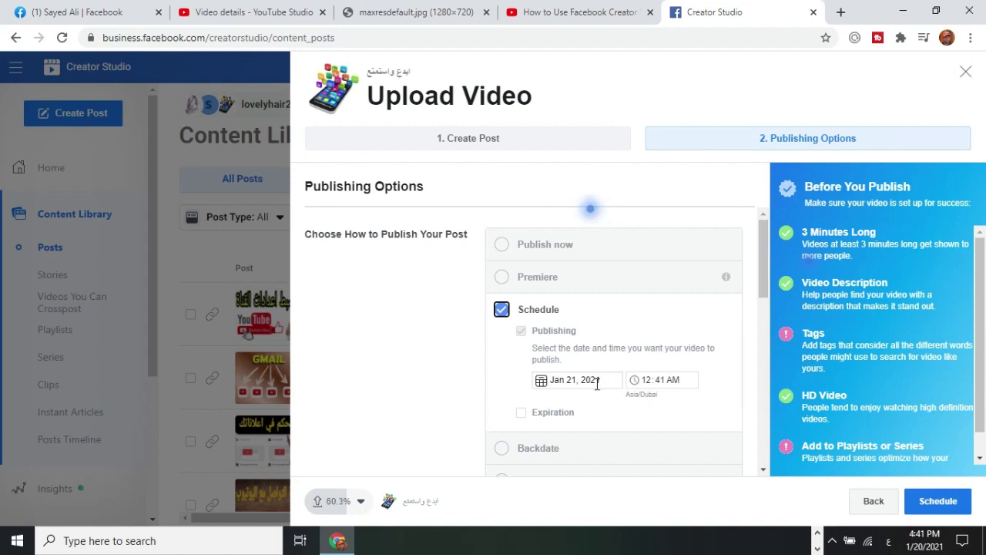
scroll(598, 390, down, 1)
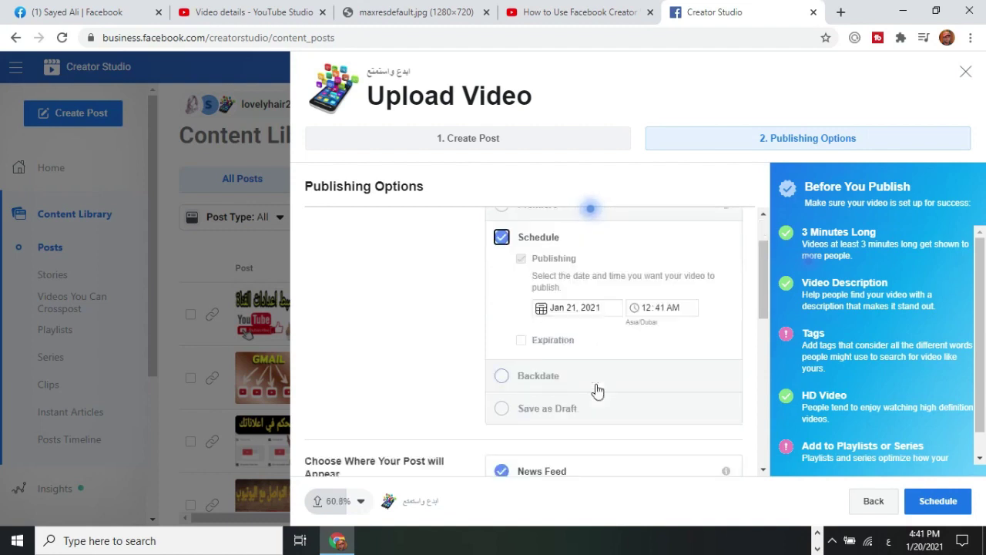
Step: Try the Backdate publishing method and check its year choices, then select Save as Draft instead
click(502, 375)
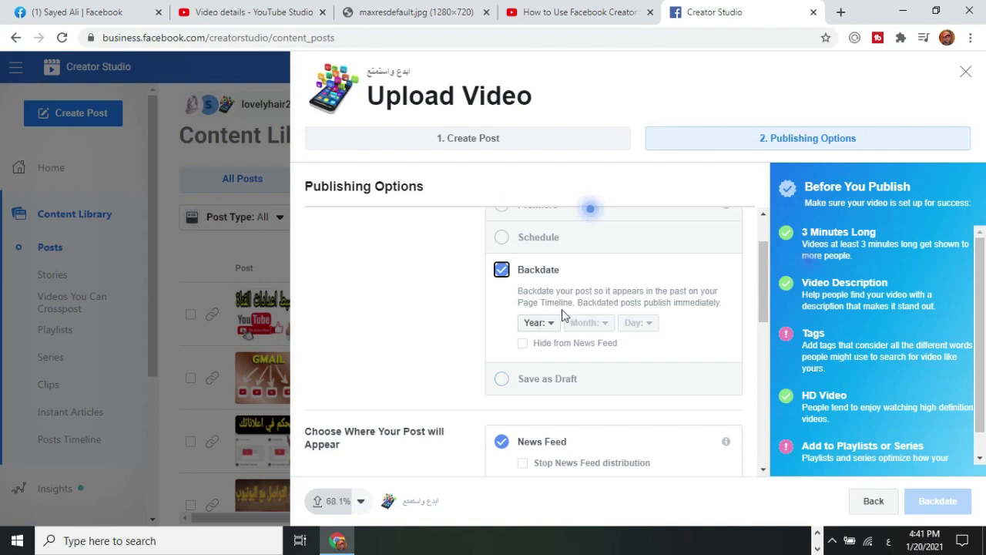
click(553, 328)
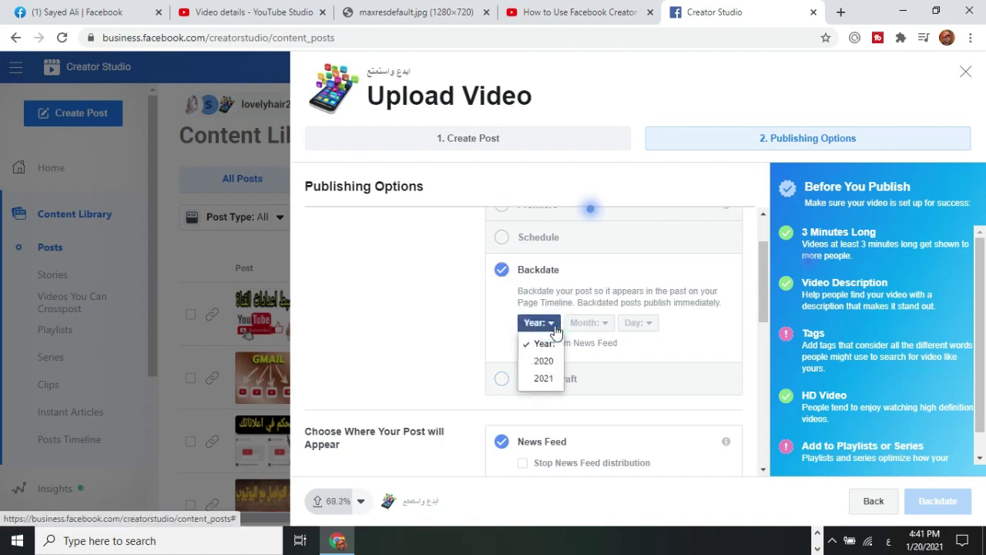
click(555, 330)
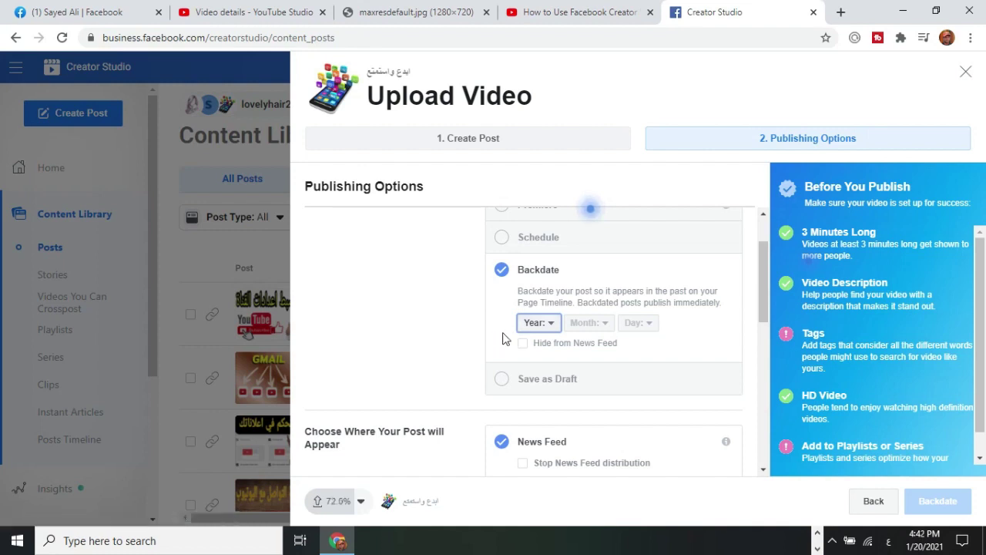
click(502, 380)
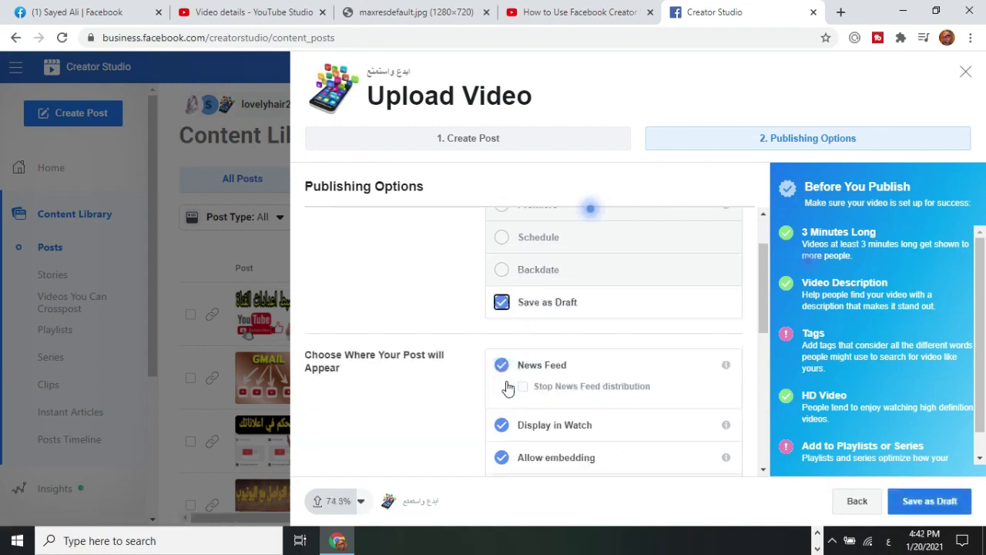
Step: Change the publishing method to Publish now and publish the video post
scroll(523, 308, down, 2)
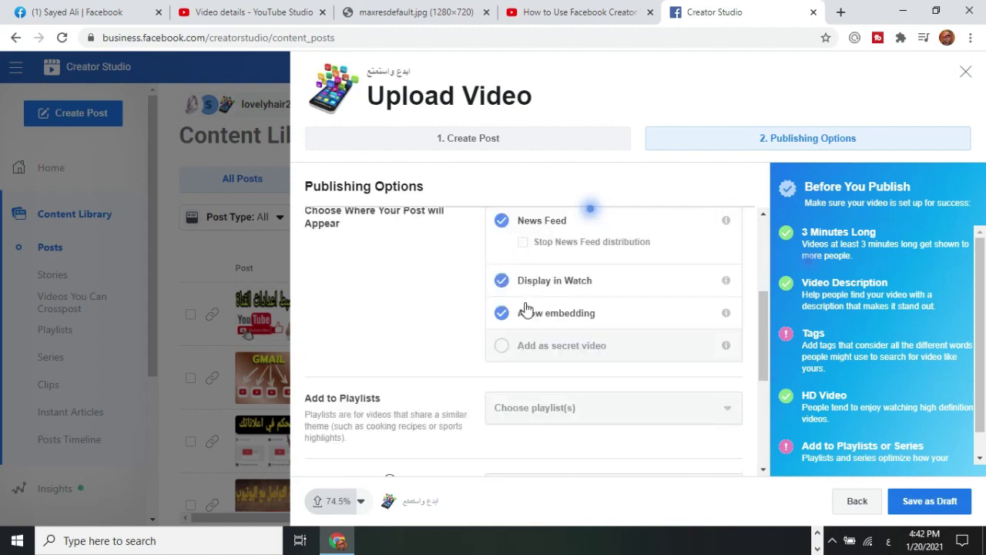
scroll(527, 308, up, 2)
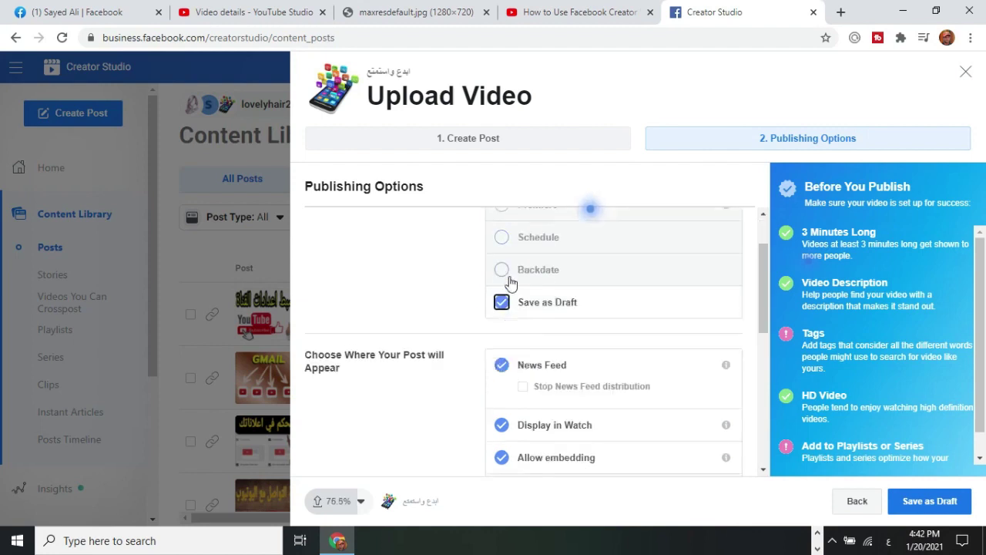
scroll(511, 284, up, 1)
click(501, 245)
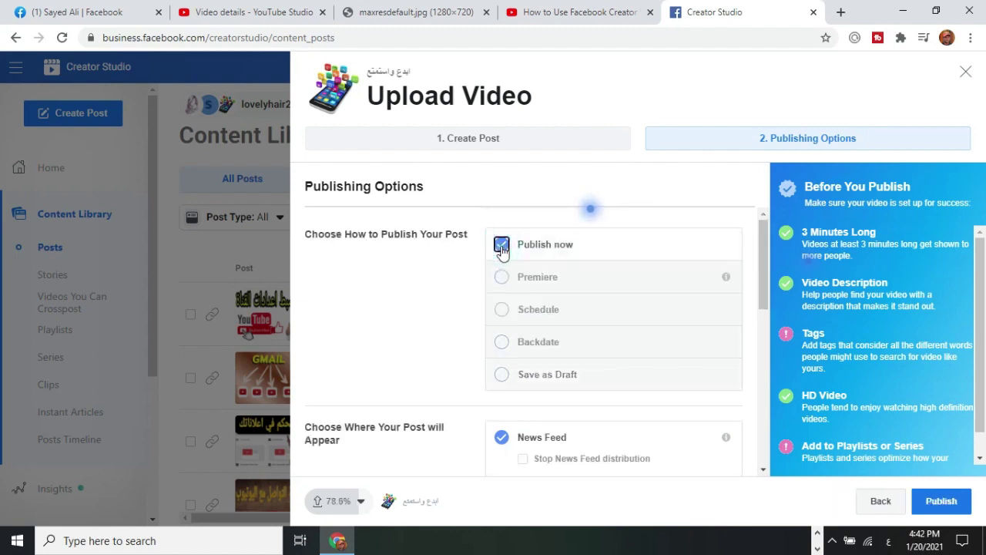
click(948, 501)
Step: Review the Add to Playlists description and its playlist choices, and start creating a new playlist
scroll(592, 370, down, 3)
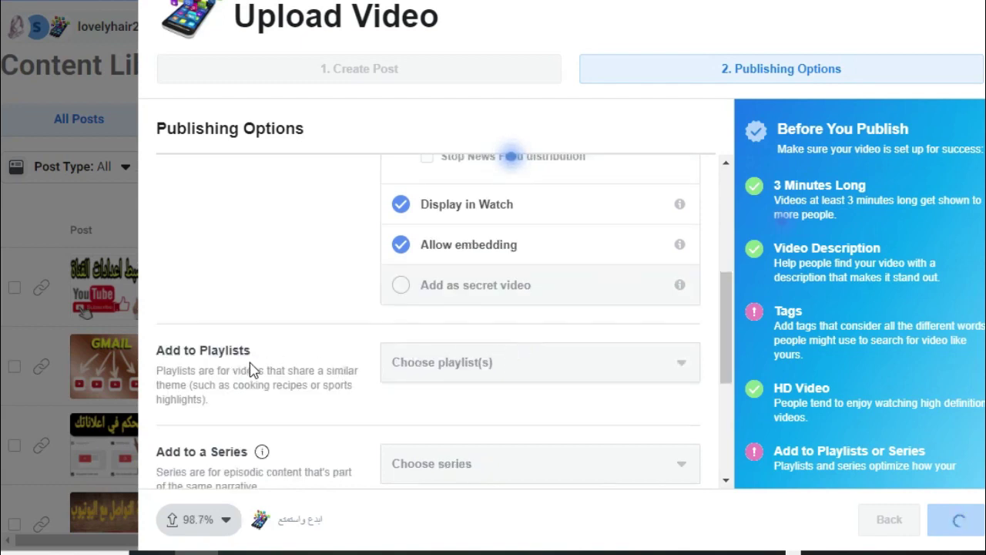
triple_click(247, 348)
triple_click(260, 373)
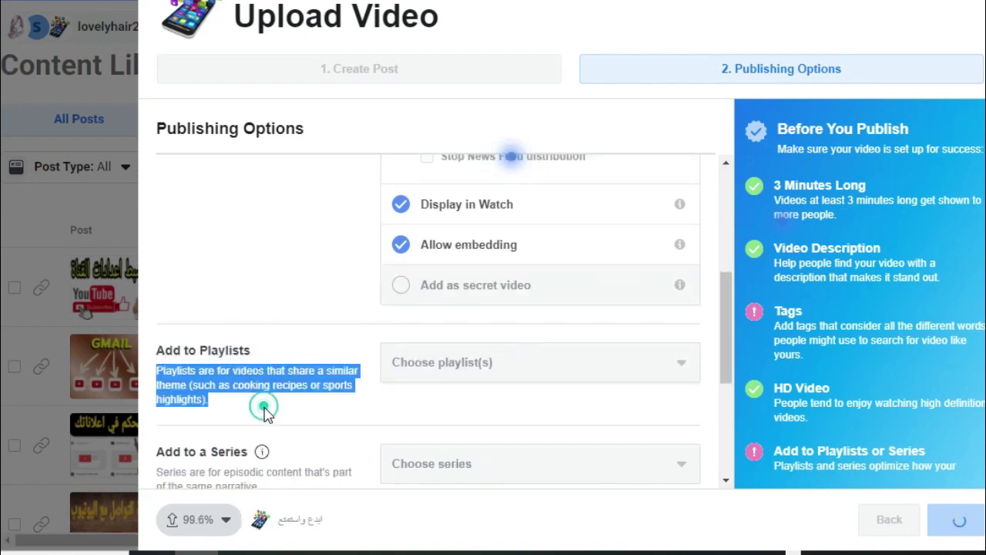
click(690, 365)
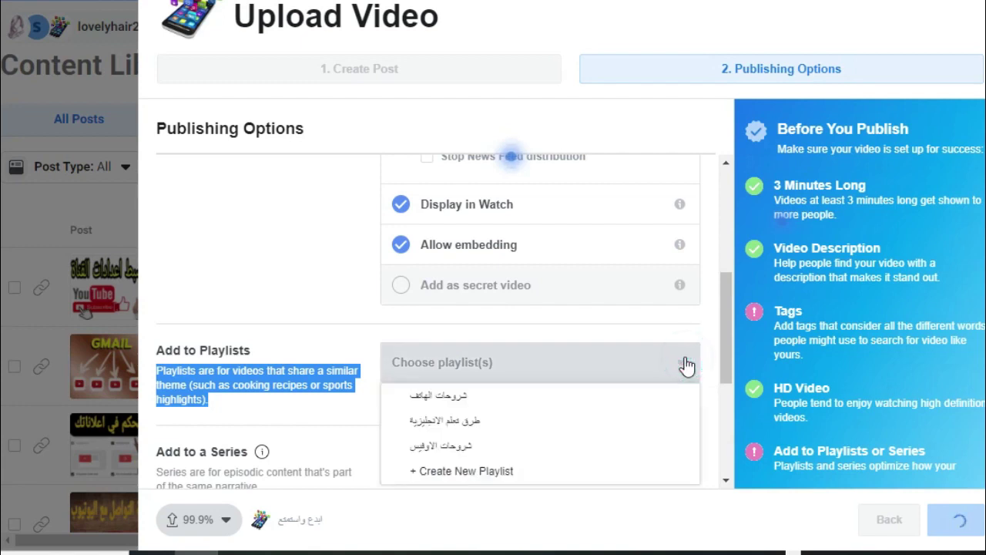
scroll(544, 378, down, 1)
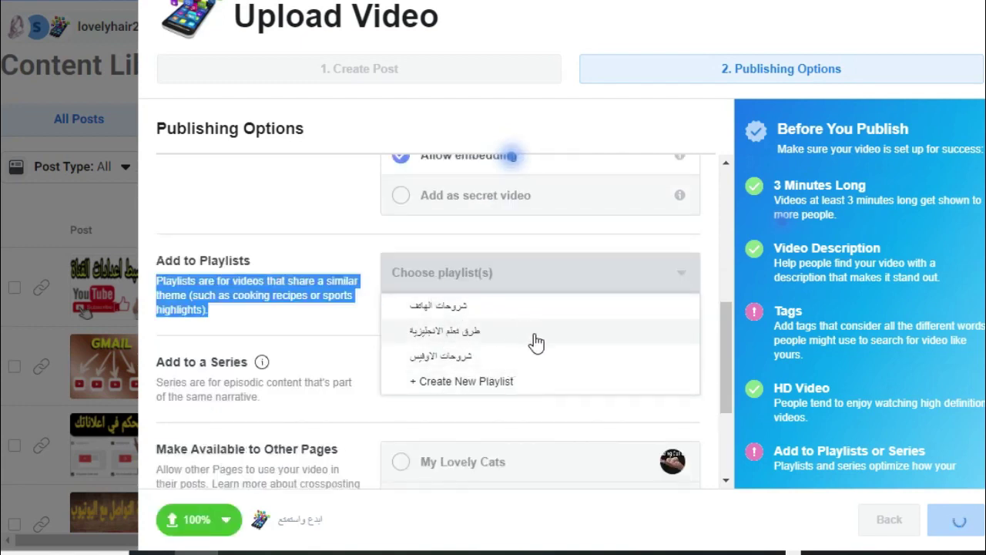
click(451, 385)
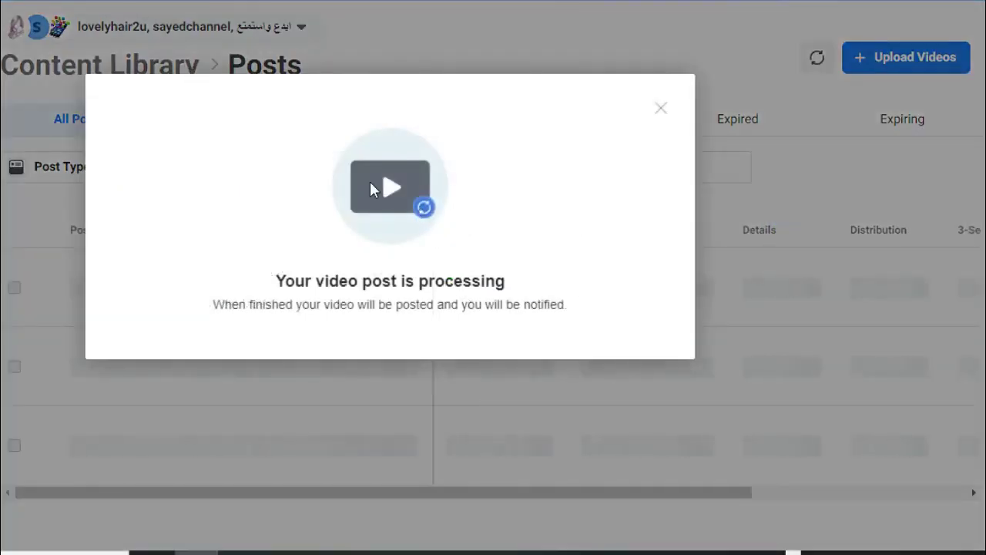
click(399, 199)
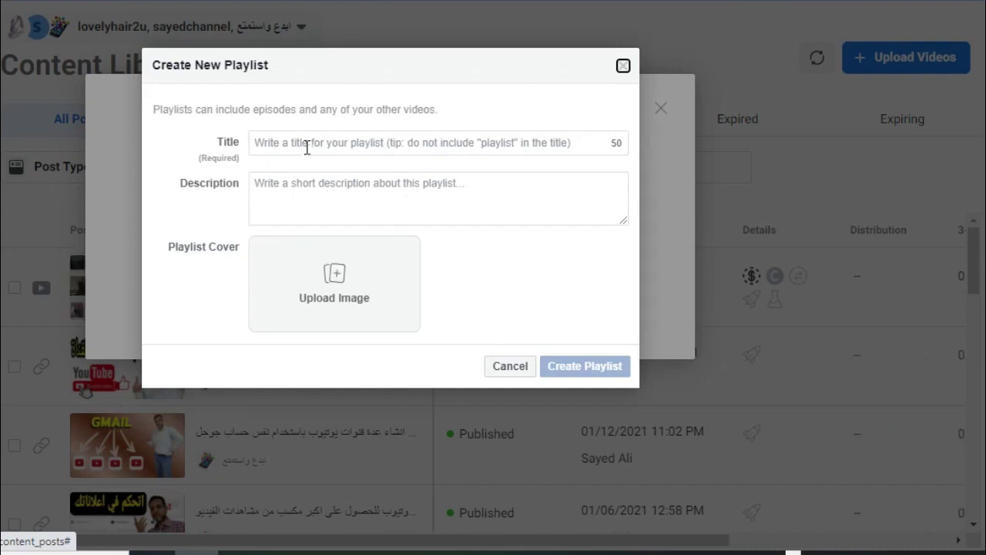
Step: Title the new playlist "شروحات عامة" and create it without a description or cover
click(308, 142)
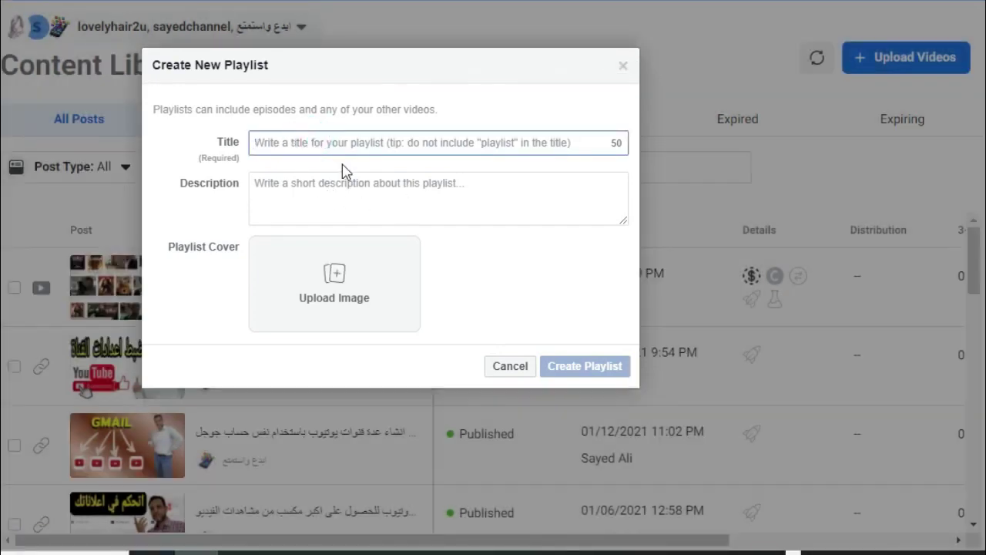
text(ar)
key(BackSpace)
key(BackSpace)
text(اح)
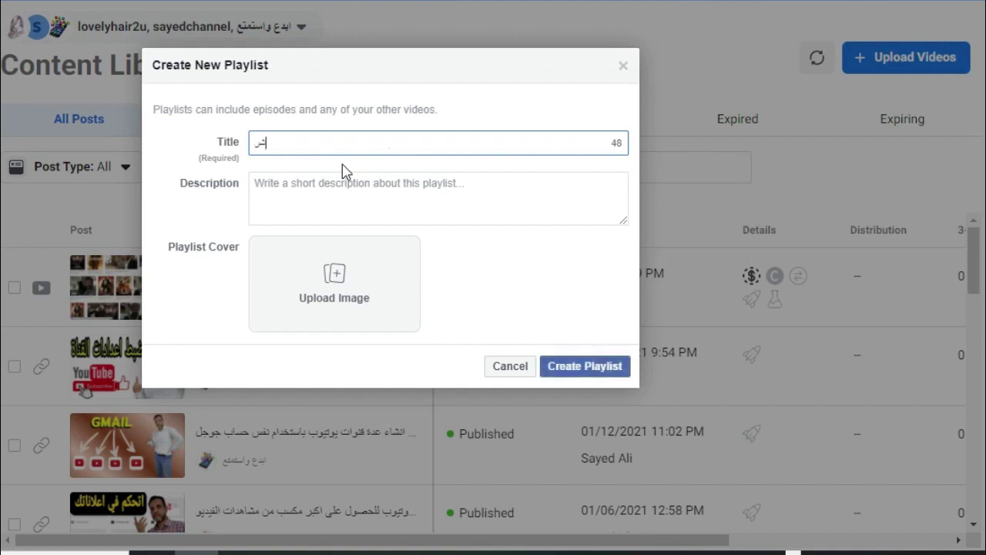
text(وحات عامة)
click(320, 197)
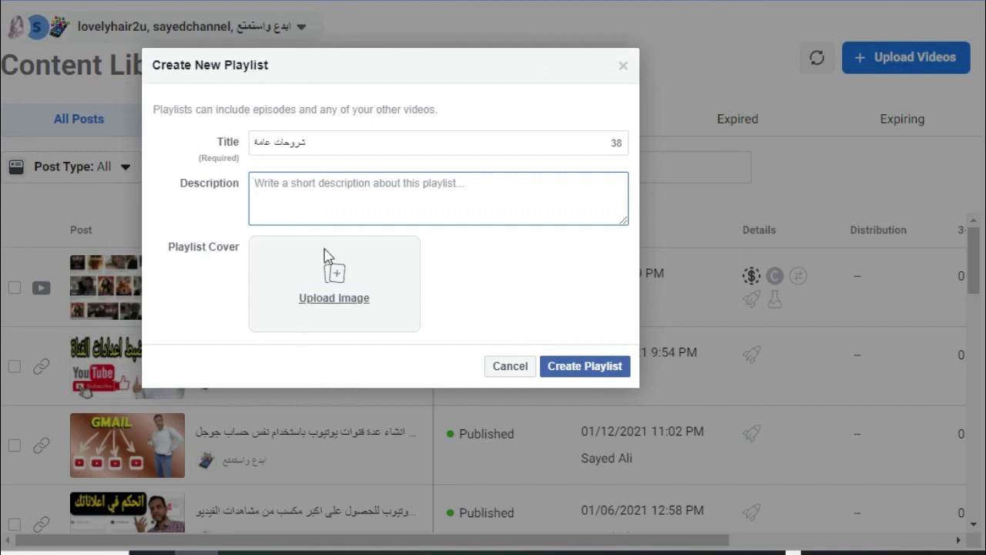
click(584, 371)
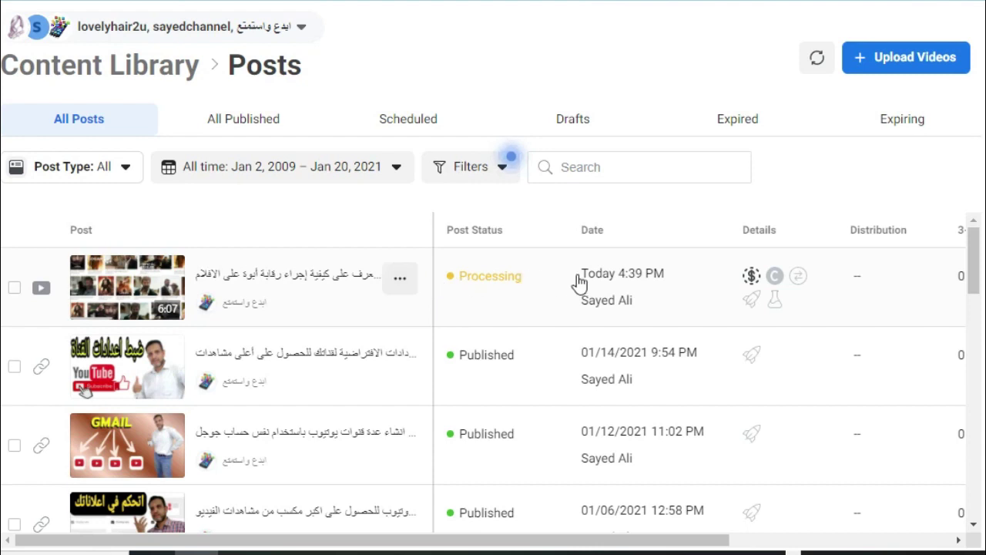
Step: Open the newly uploaded video's post for editing and add the tags "الرقابة الابوية", "الافلام", "مشاهدة الافلا" and "الافلام الاسرية"
click(401, 281)
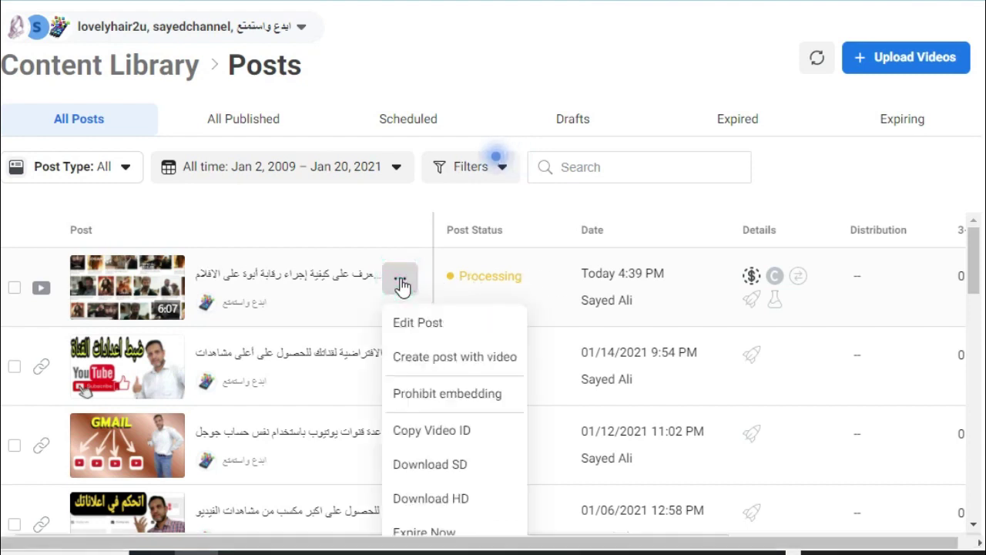
click(445, 327)
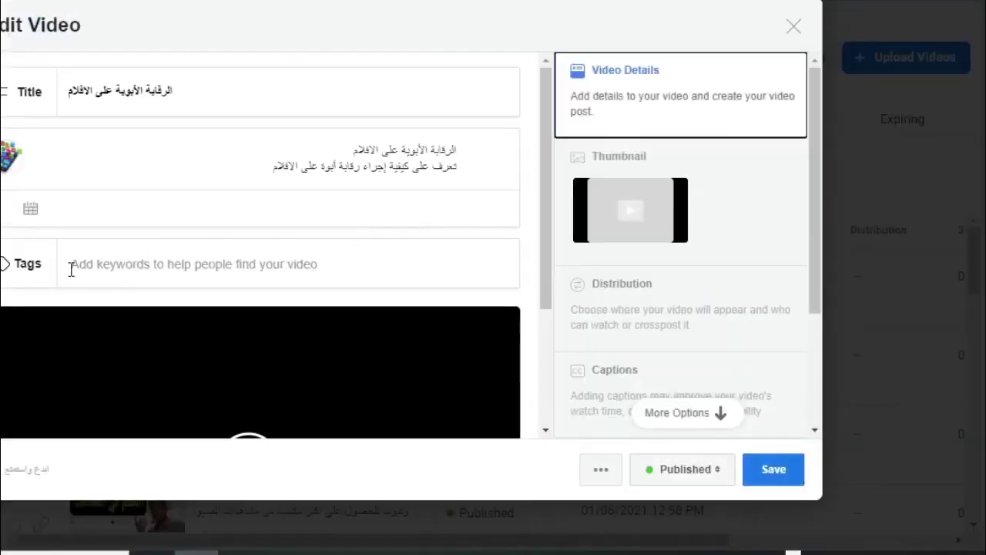
click(101, 267)
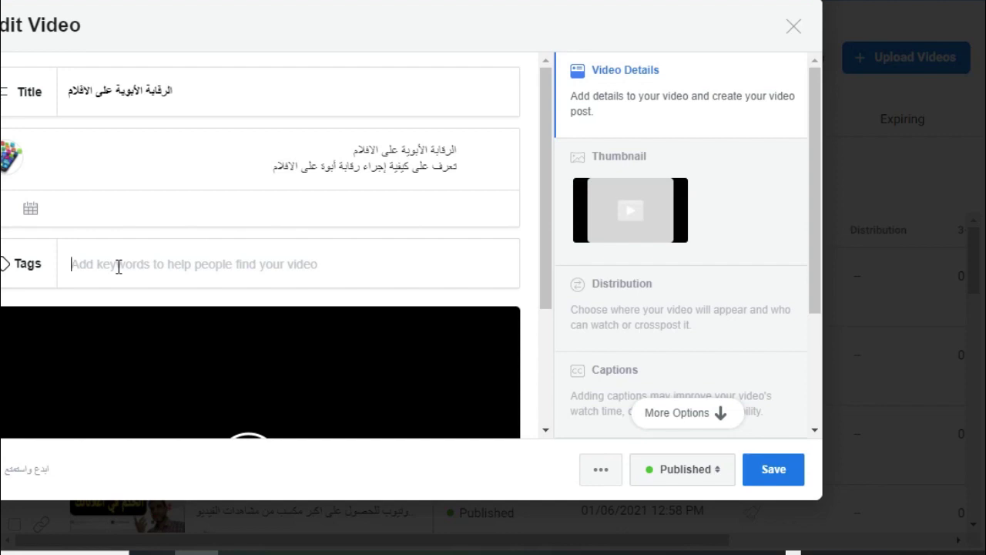
text(الرقابة الابوية,الافلام,مشاهدة الافلام,الافلام الاسري)
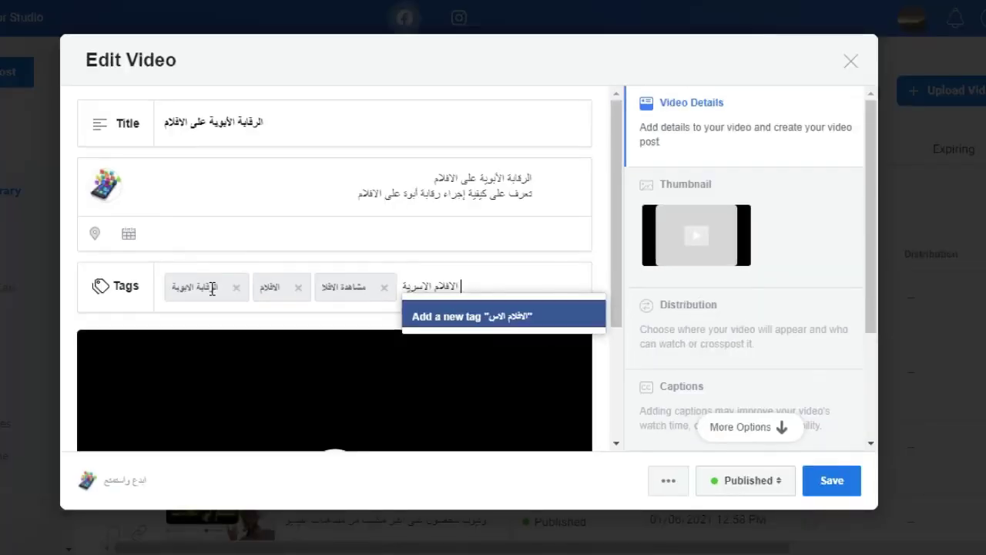
text(ة)
key(Return)
scroll(294, 300, down, 1)
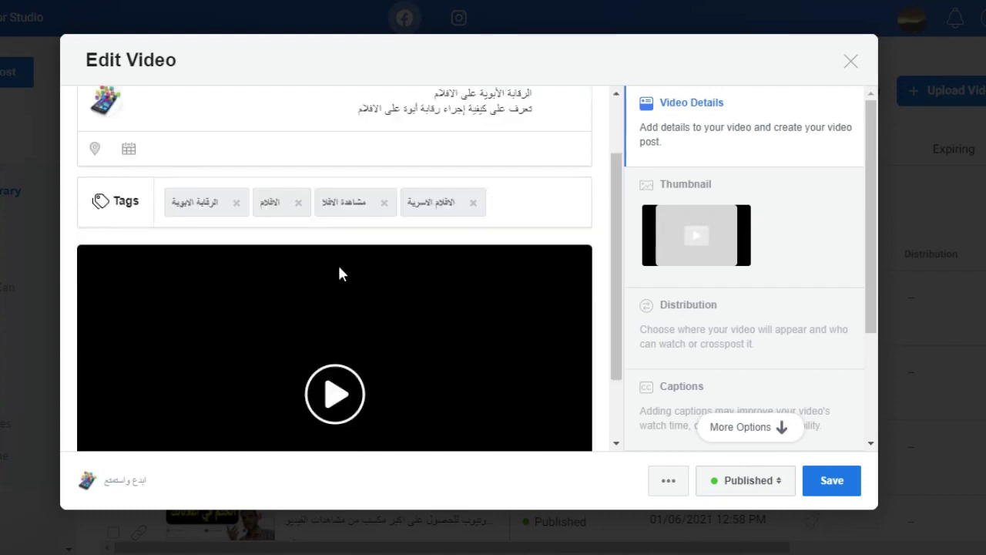
scroll(341, 273, up, 1)
scroll(222, 272, down, 1)
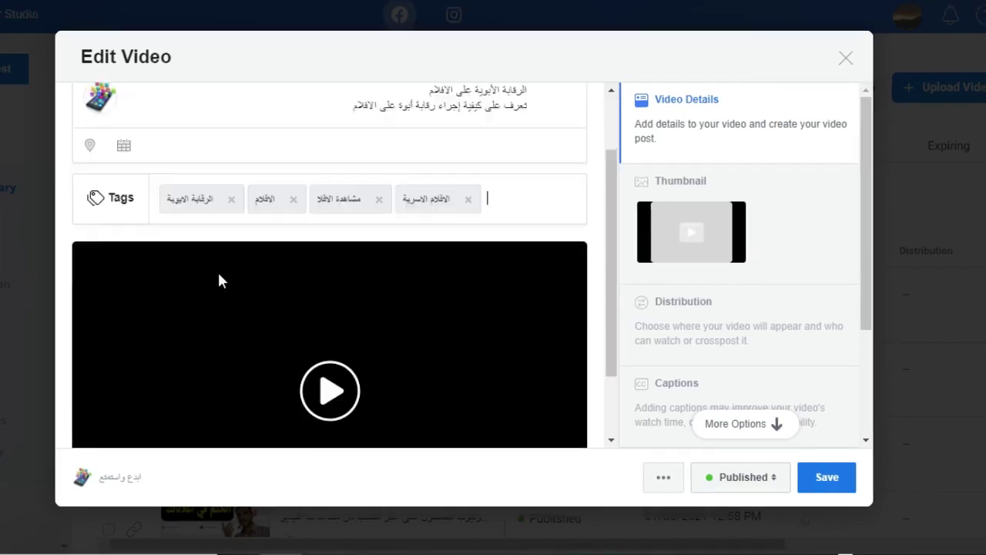
Step: Set the image file maxresdefault as the video's custom thumbnail and save the post changes
click(691, 235)
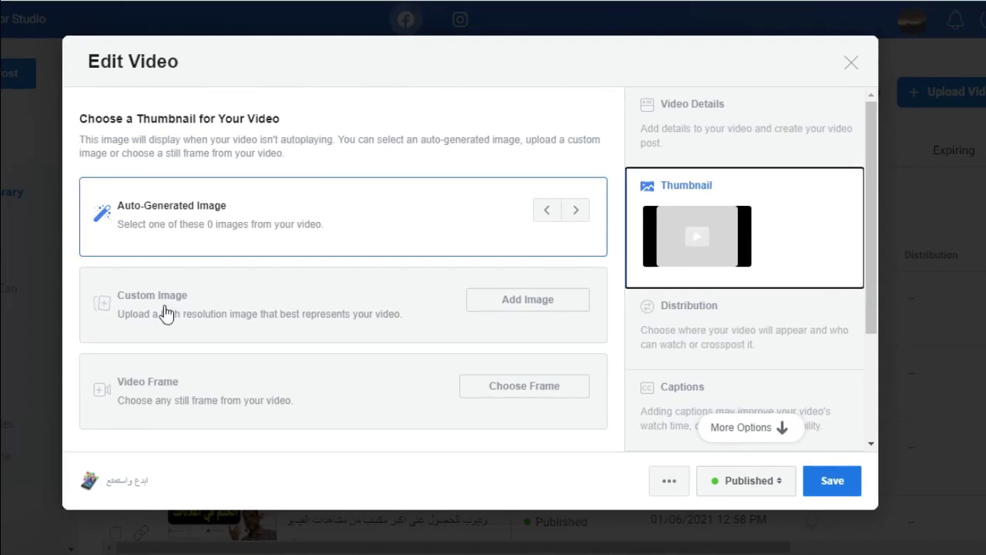
click(550, 302)
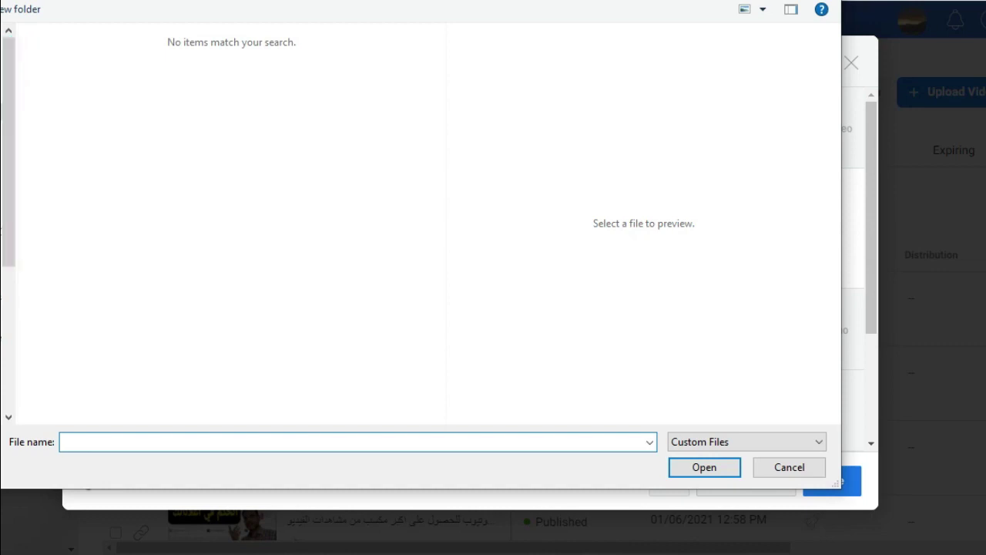
click(74, 100)
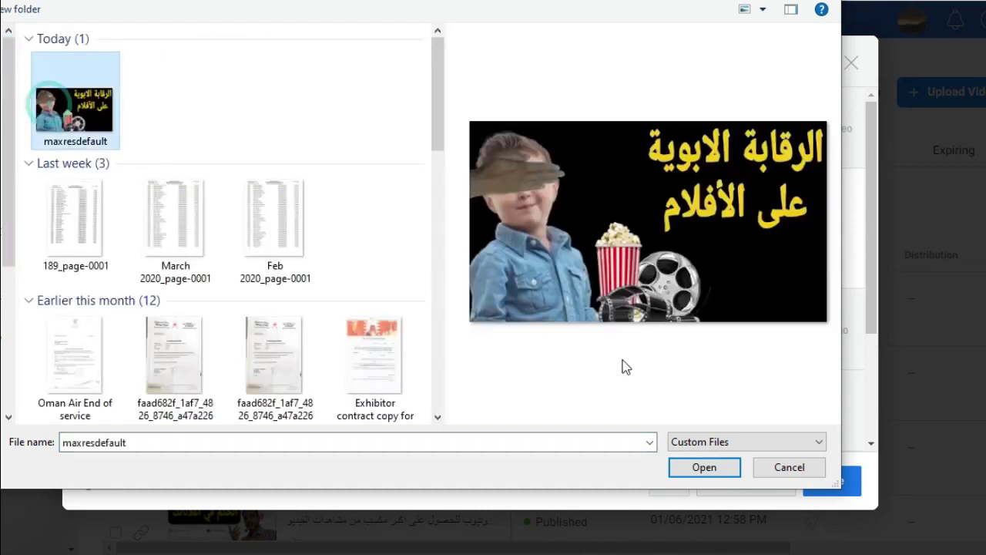
click(701, 471)
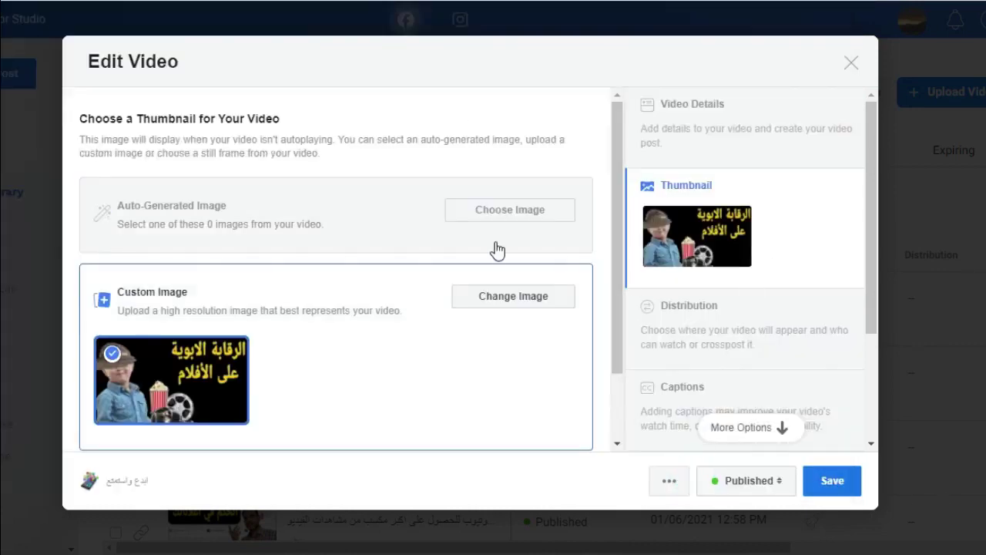
click(830, 491)
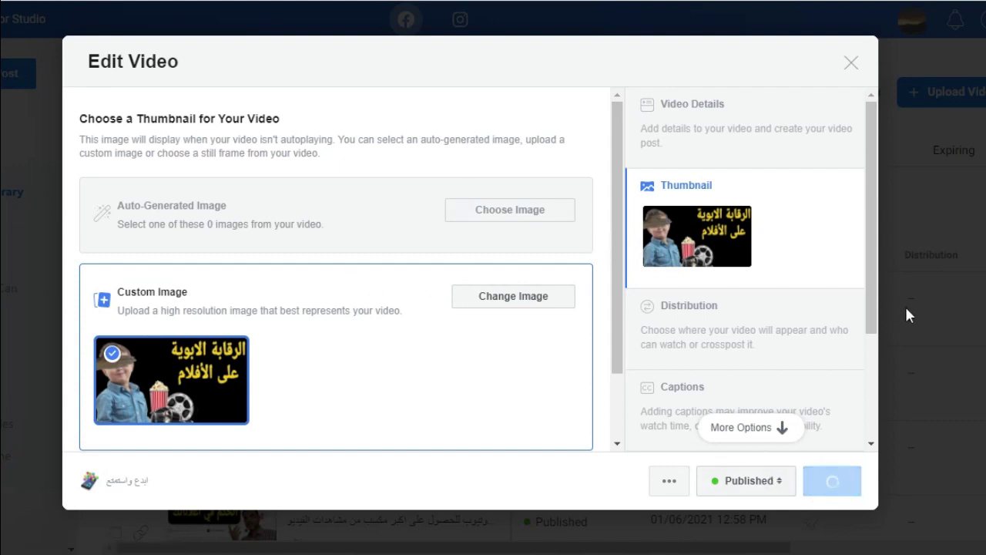